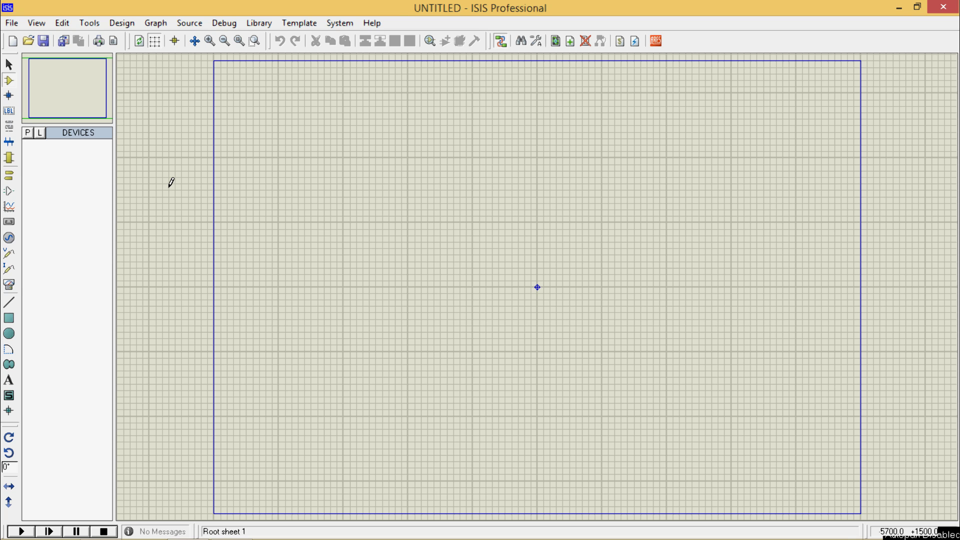
Pick the generic RES resistor from the device library and add it to the devices list
{"action": "left_click", "coordinate": [28, 135]}
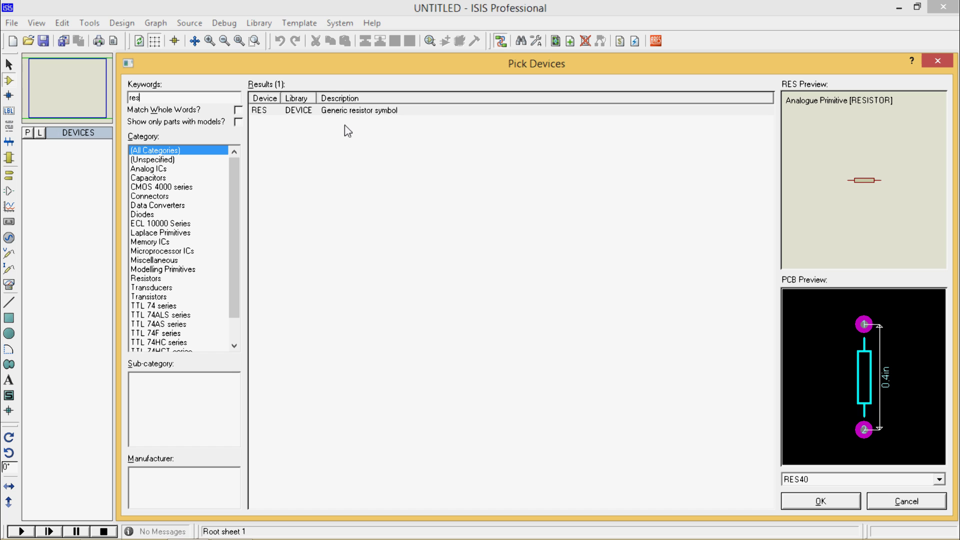
{"action": "left_click", "coordinate": [344, 111]}
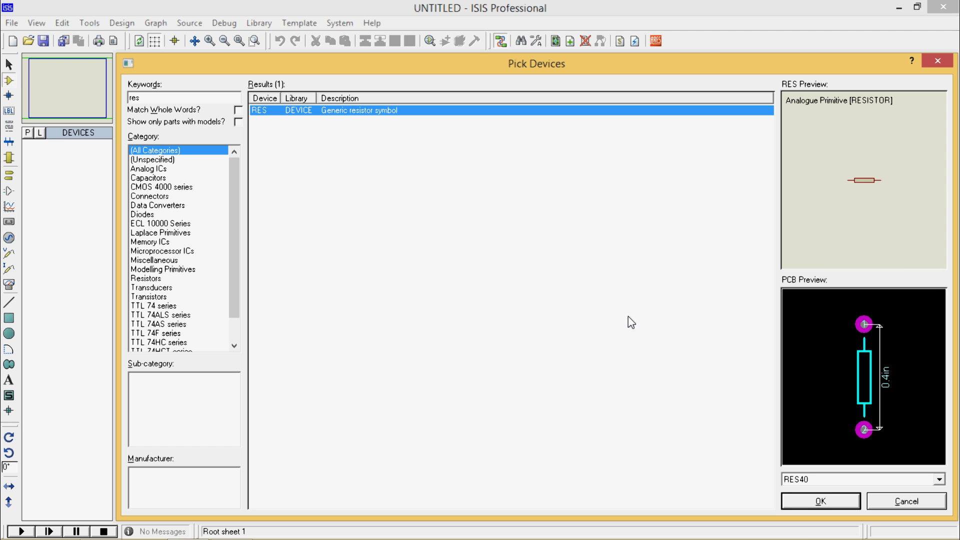
{"action": "left_click", "coordinate": [815, 500]}
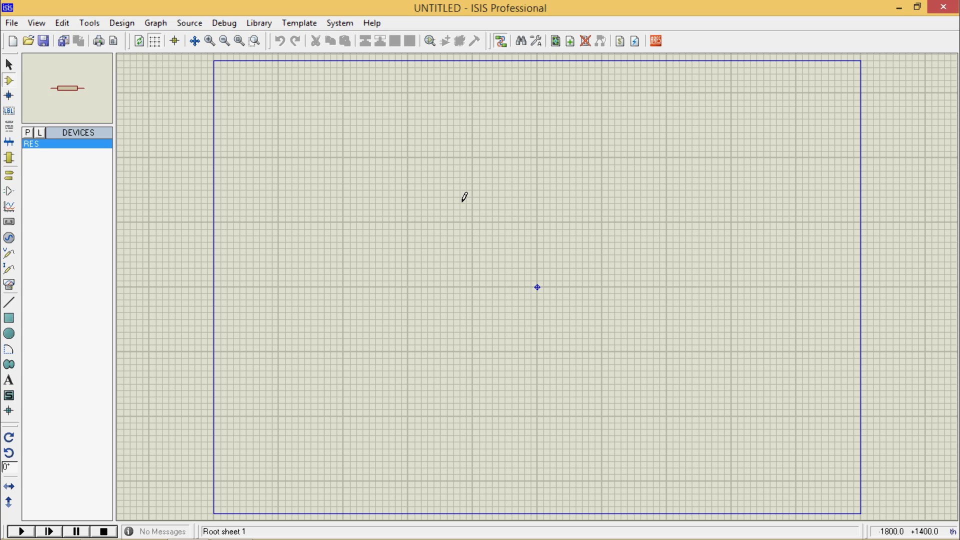
Place resistors R1, R2 and R3 in a horizontal top row
{"action": "left_click", "coordinate": [421, 218]}
{"action": "left_click", "coordinate": [421, 218]}
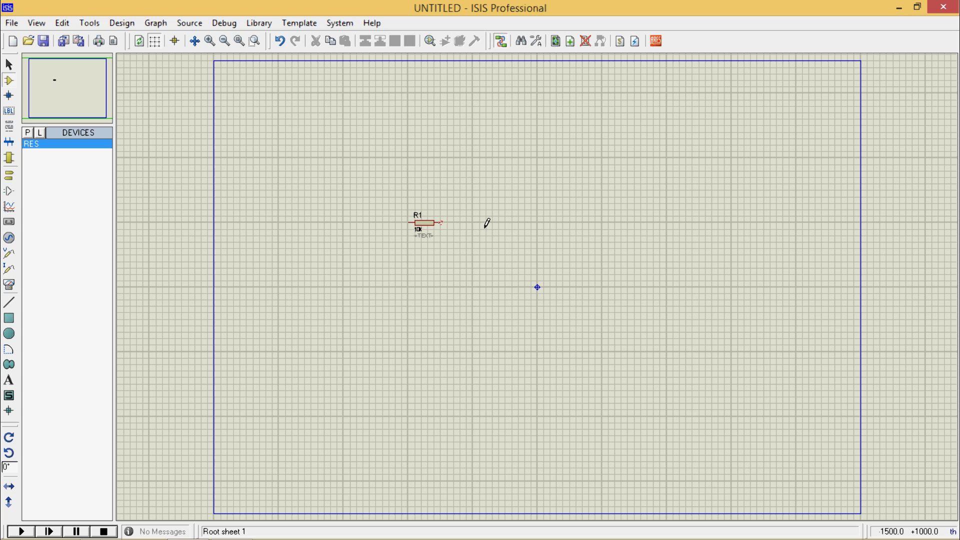
{"action": "left_click", "coordinate": [496, 219]}
{"action": "left_click", "coordinate": [520, 223]}
{"action": "left_click", "coordinate": [612, 220]}
{"action": "left_click", "coordinate": [612, 218]}
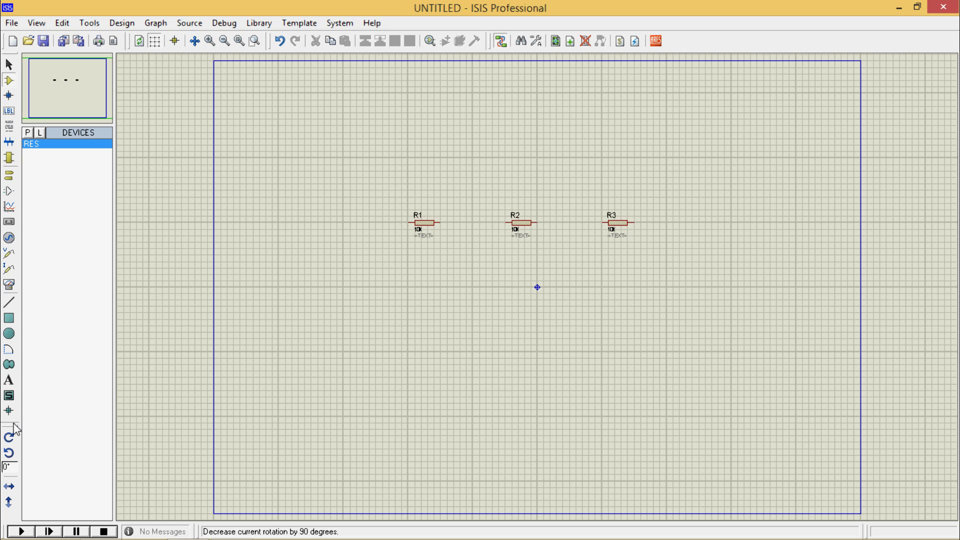
Rotate the resistor upright and place R4 and R5 side by side below the top row
{"action": "left_click", "coordinate": [11, 440]}
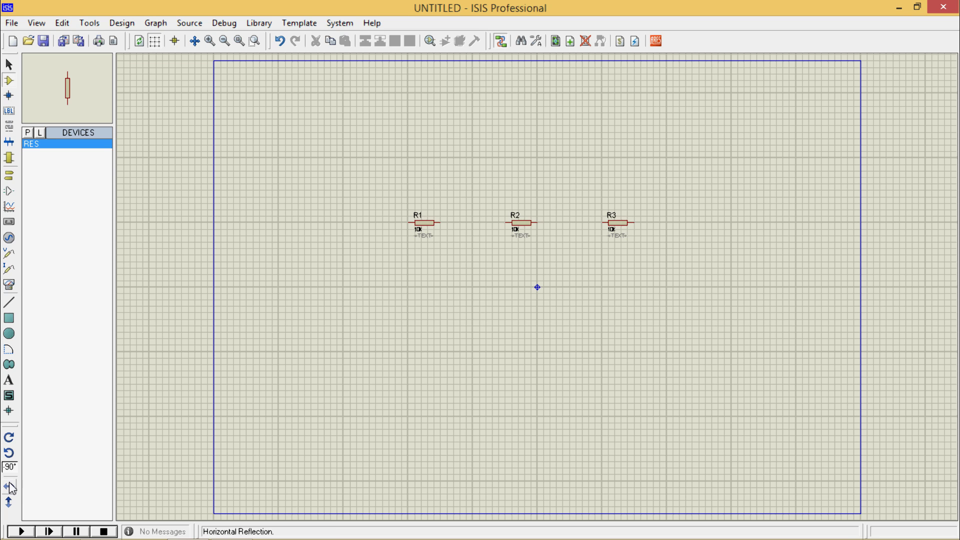
{"action": "left_click", "coordinate": [482, 266]}
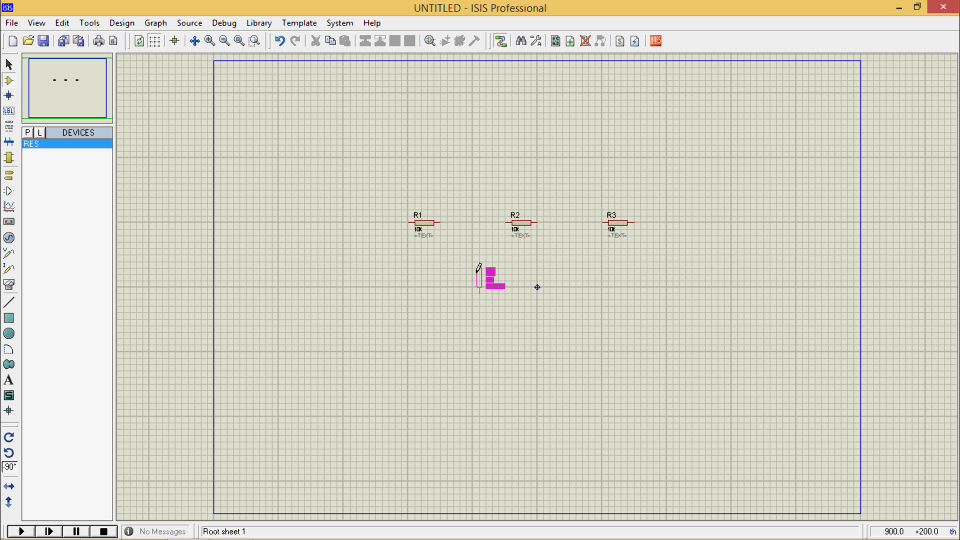
{"action": "left_click", "coordinate": [473, 276]}
{"action": "left_click", "coordinate": [568, 283]}
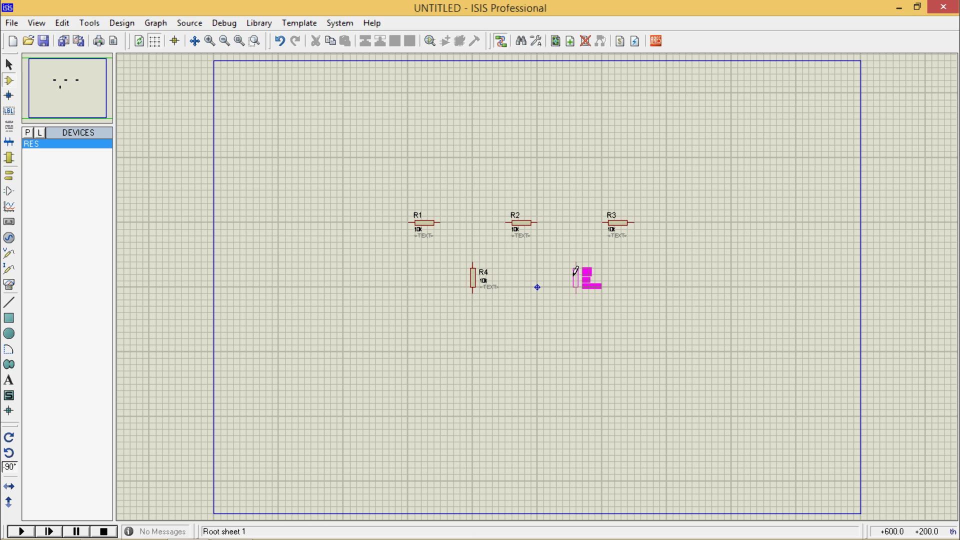
{"action": "left_click", "coordinate": [575, 273]}
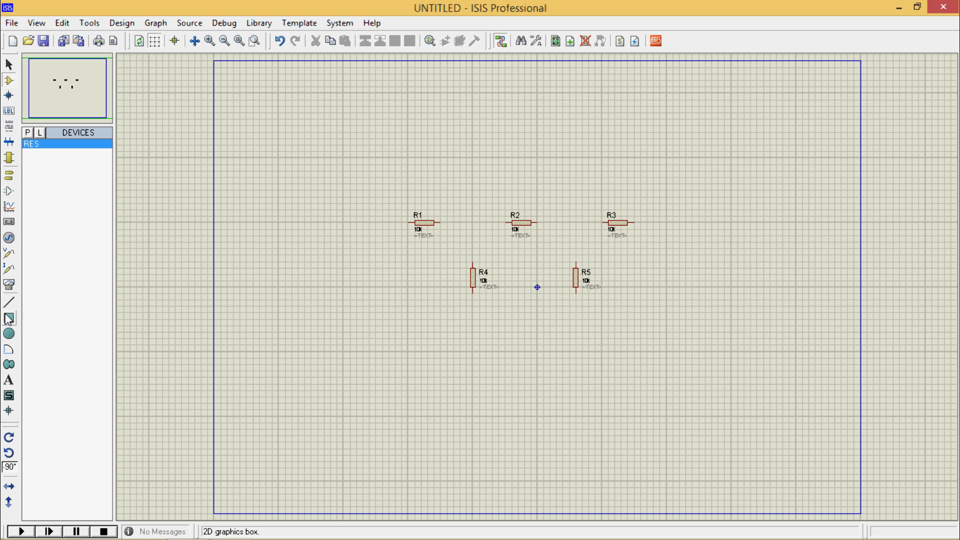
Rotate back to horizontal and place R6 and R7 in a row beneath R4 and R5
{"action": "left_click", "coordinate": [9, 440]}
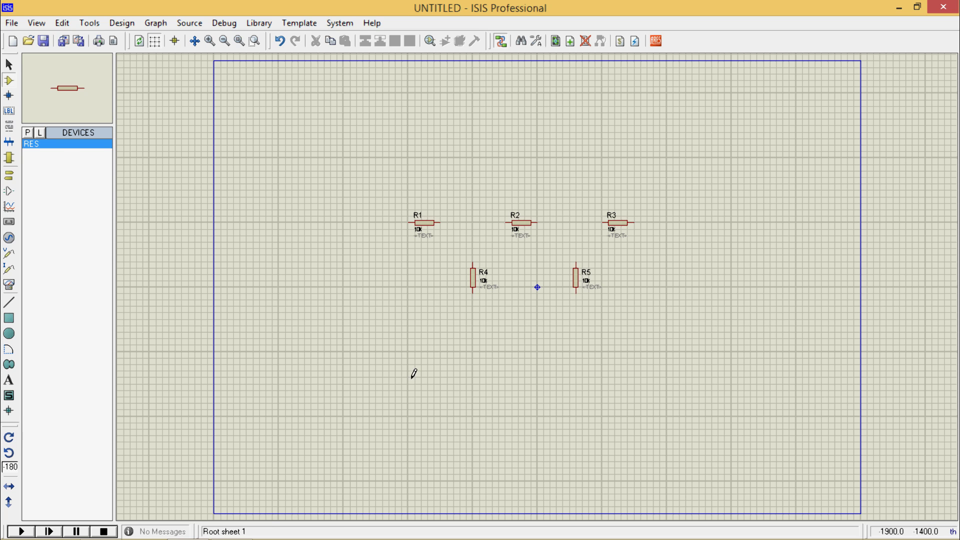
{"action": "left_click", "coordinate": [525, 323]}
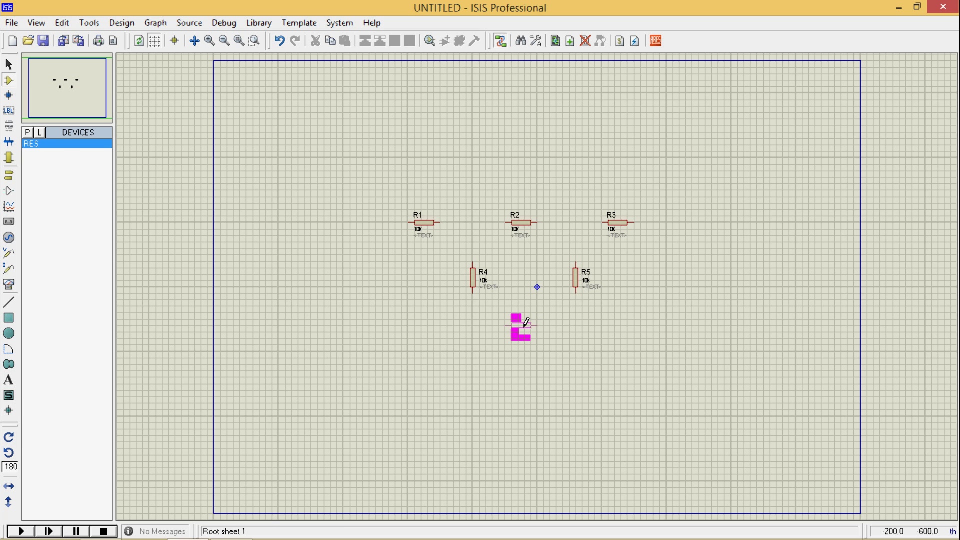
{"action": "left_click", "coordinate": [528, 323]}
{"action": "left_click", "coordinate": [626, 325]}
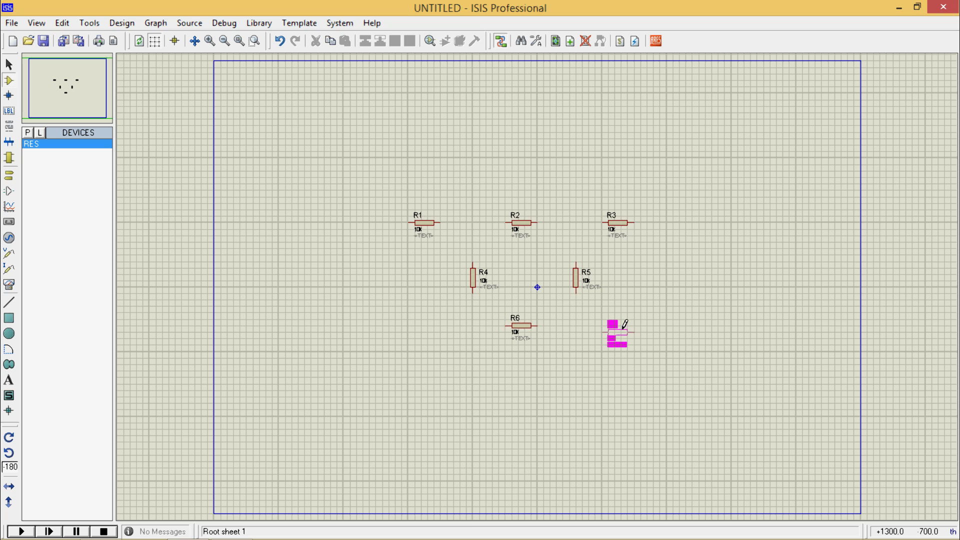
{"action": "left_click", "coordinate": [629, 327]}
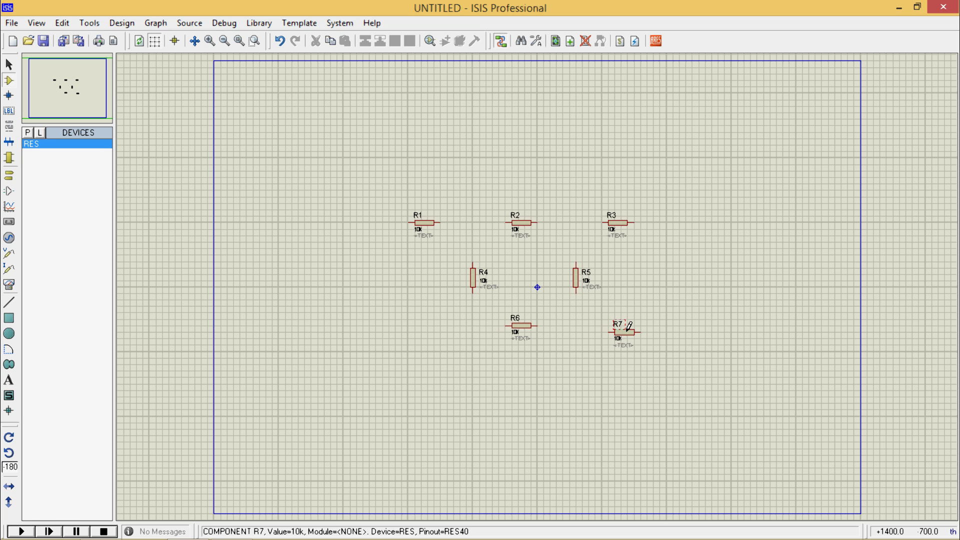
Wire R1 to R2 and join R4's top pin to the R1–R2 wire
{"action": "left_click", "coordinate": [442, 223]}
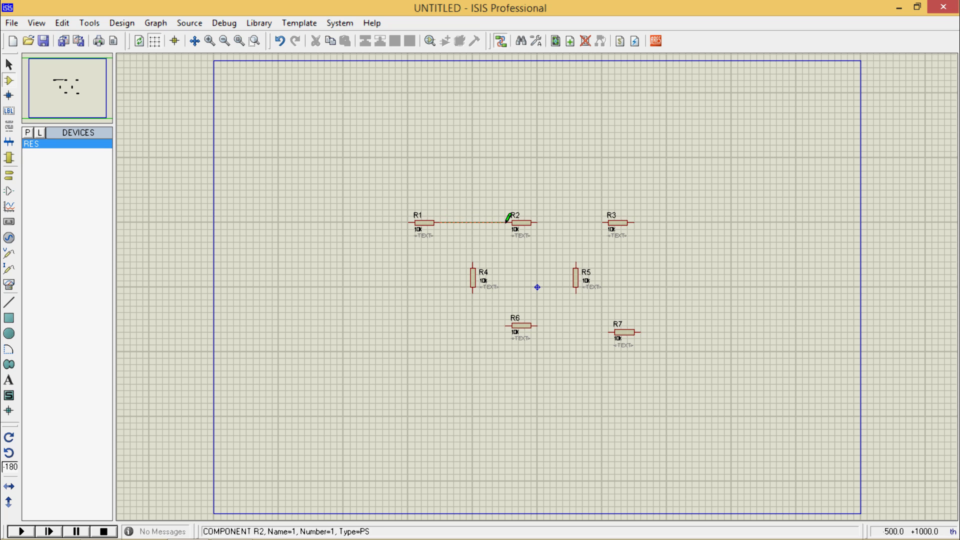
{"action": "left_click", "coordinate": [507, 223]}
{"action": "left_click", "coordinate": [473, 262]}
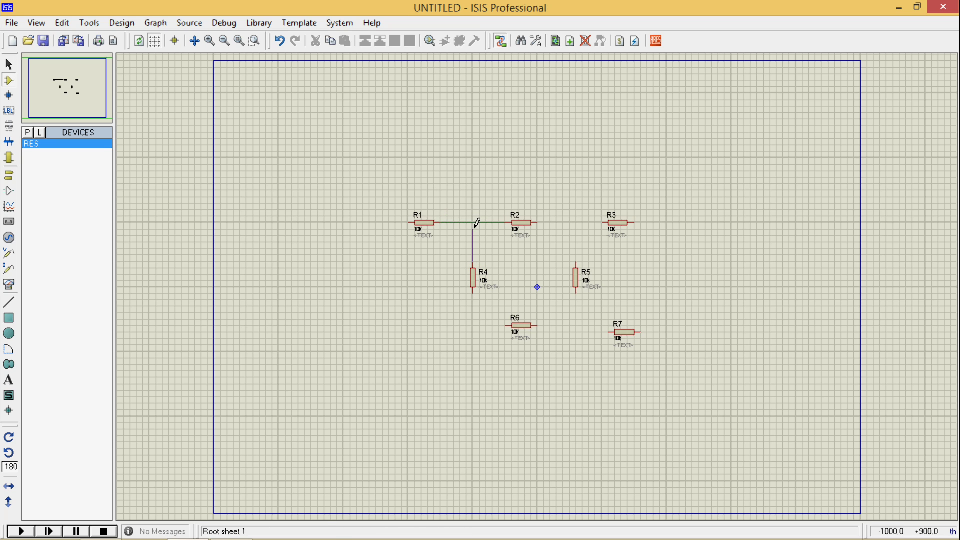
{"action": "left_click", "coordinate": [474, 222]}
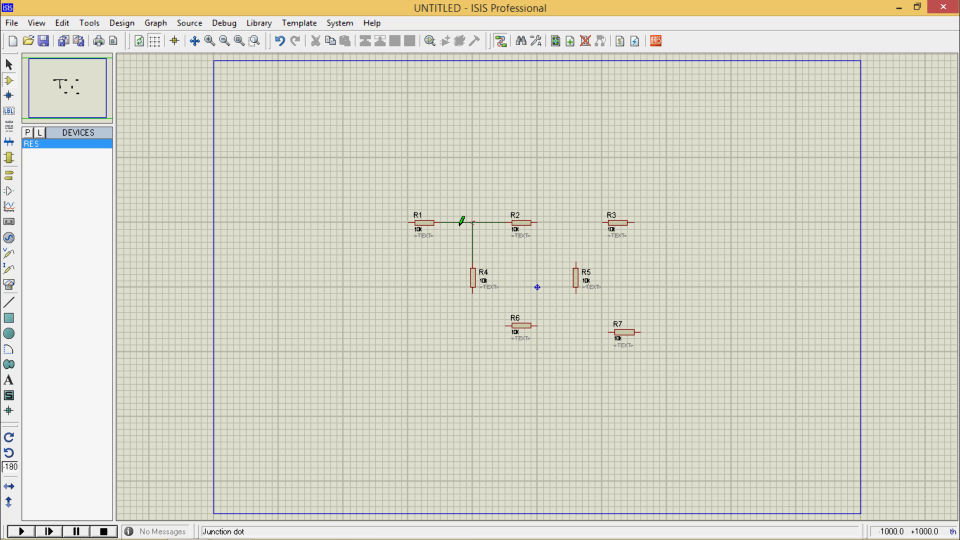
{"action": "right_click", "coordinate": [427, 231]}
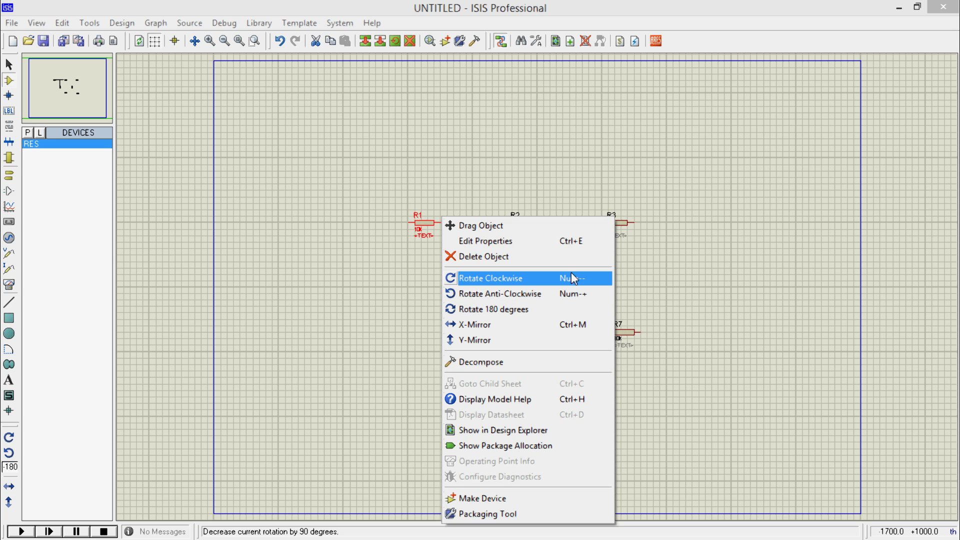
{"action": "left_click", "coordinate": [387, 279]}
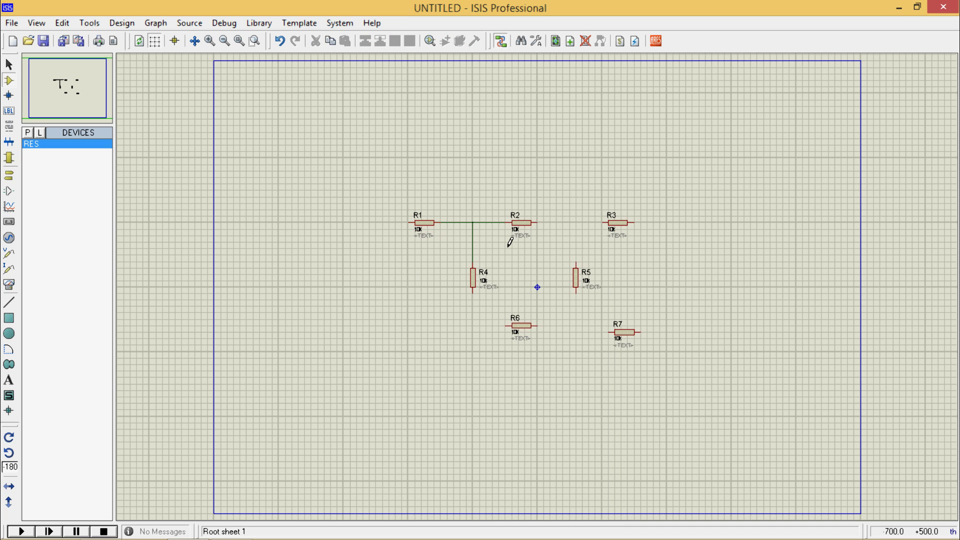
Wire R2 to R3, R3 down to R7, R5's top to the top wire, and R6 to R7
{"action": "left_click", "coordinate": [539, 223]}
{"action": "left_click", "coordinate": [605, 223]}
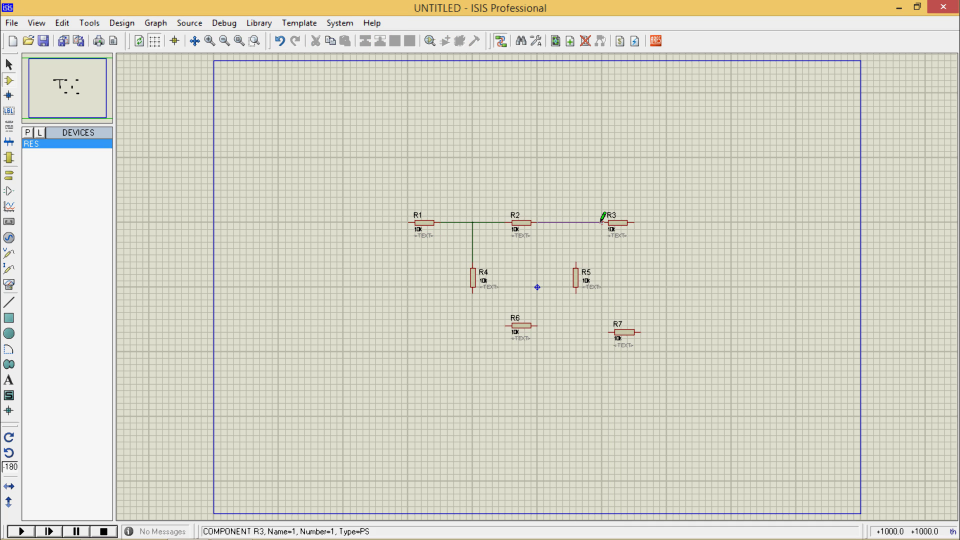
{"action": "left_click", "coordinate": [637, 222]}
{"action": "left_click", "coordinate": [640, 332]}
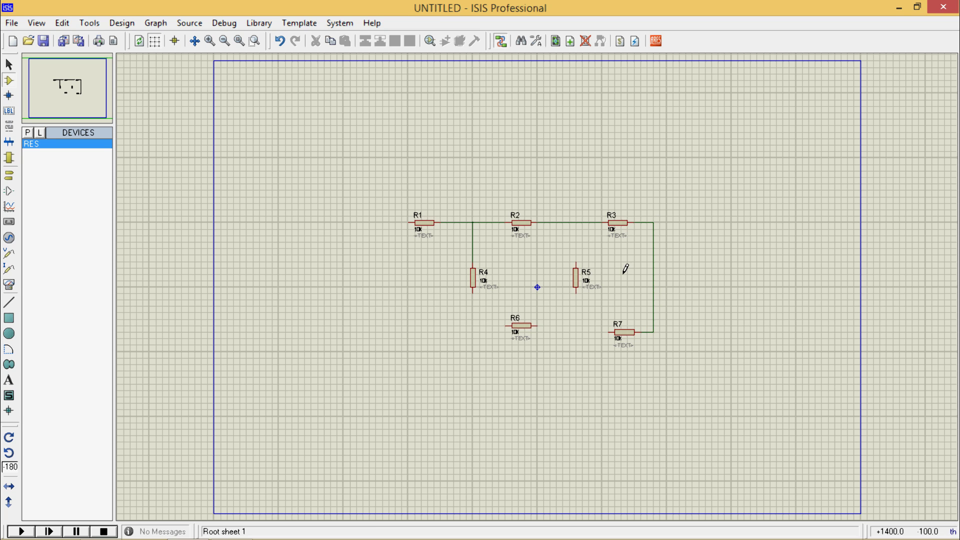
{"action": "left_click", "coordinate": [577, 264]}
{"action": "left_click", "coordinate": [577, 223]}
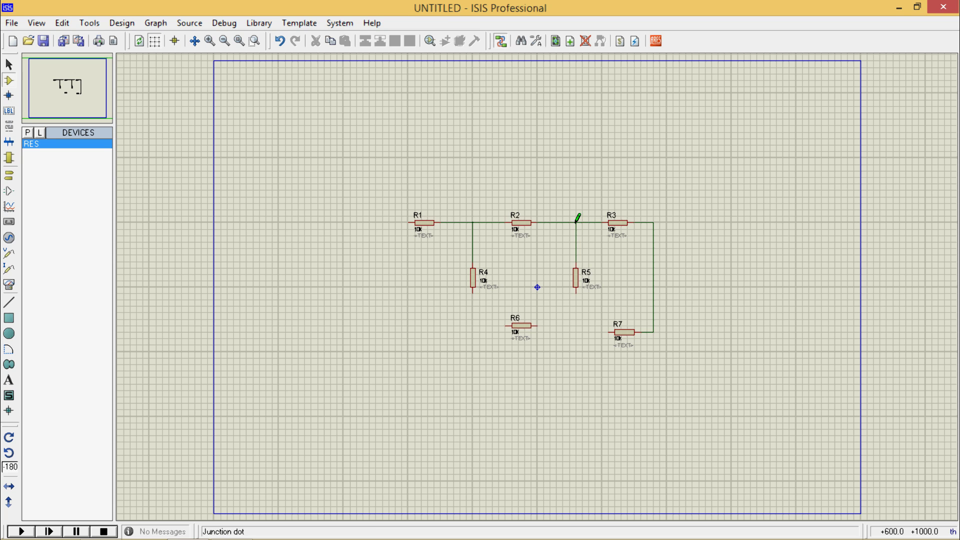
{"action": "left_click", "coordinate": [537, 326]}
{"action": "left_click", "coordinate": [603, 325]}
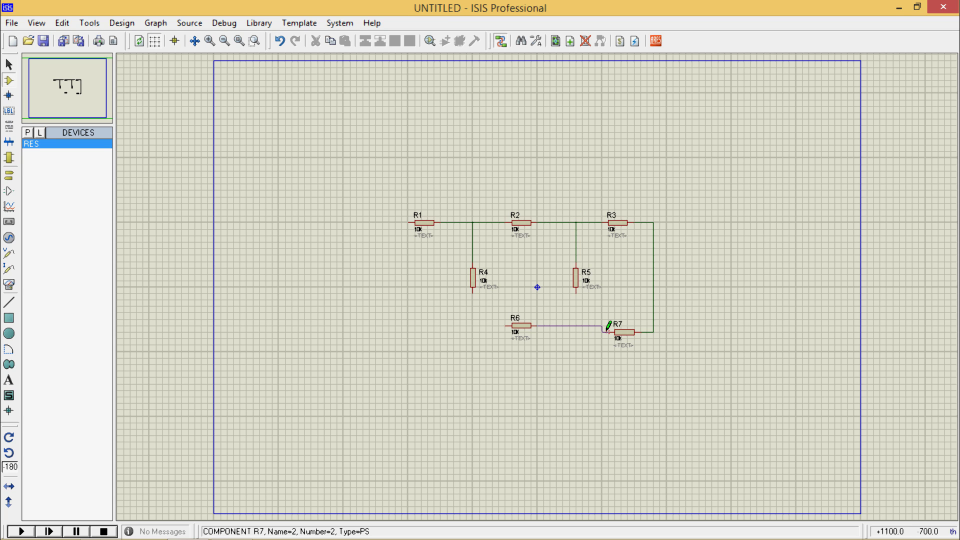
Move R6 slightly lower so it sits level with R7
{"action": "left_click", "coordinate": [528, 328]}
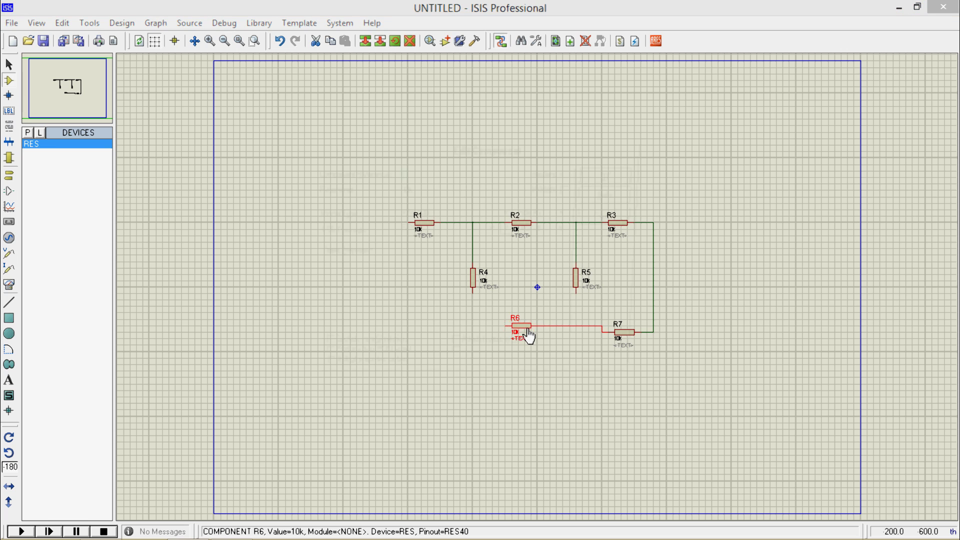
{"action": "left_click", "coordinate": [615, 216]}
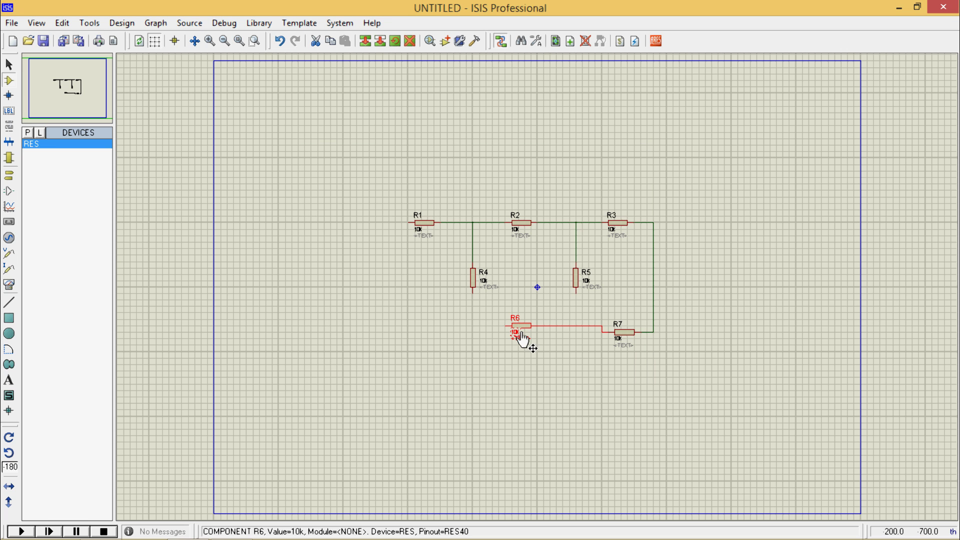
{"action": "right_click", "coordinate": [534, 321]}
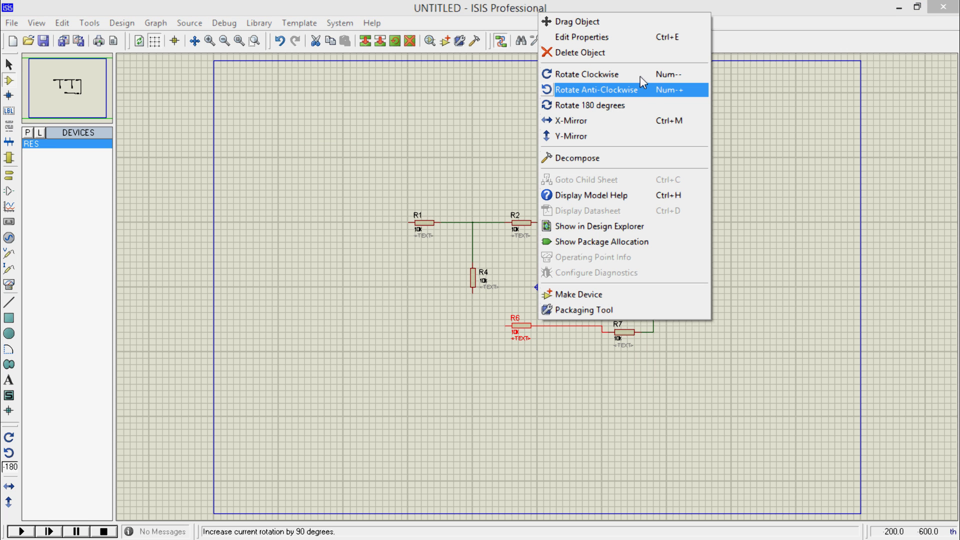
{"action": "left_click", "coordinate": [646, 23]}
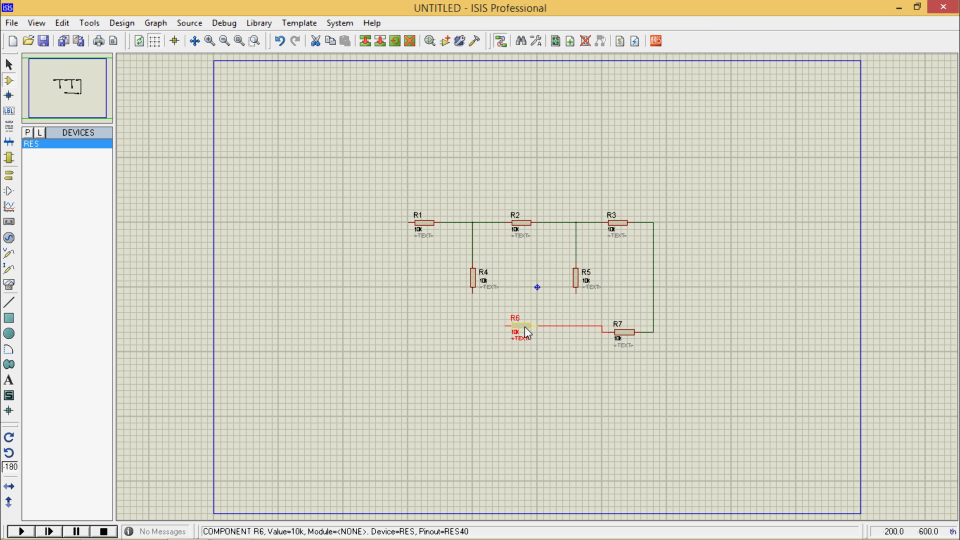
{"action": "left_click", "coordinate": [525, 338]}
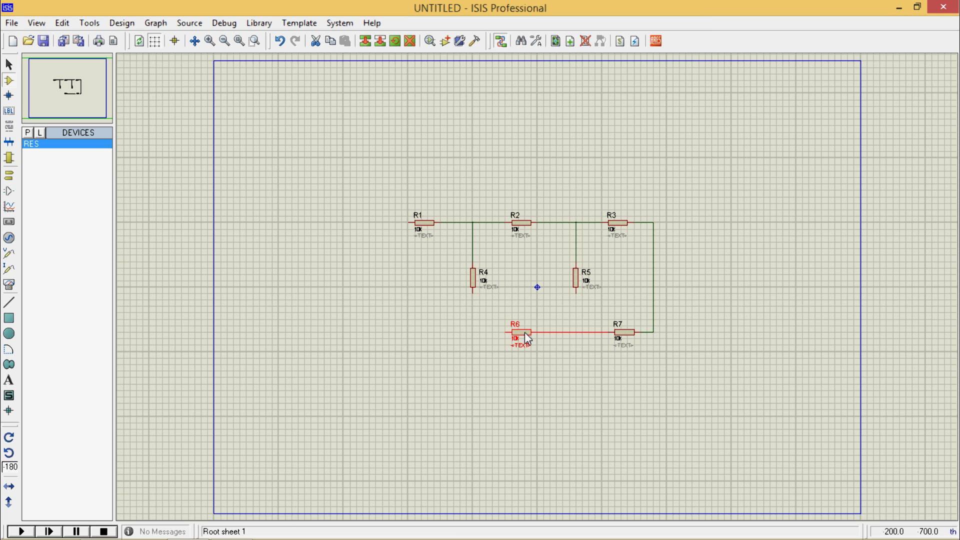
Connect R5's lower pin to the R6–R7 wire and R4's lower pin to R6
{"action": "left_click", "coordinate": [579, 290]}
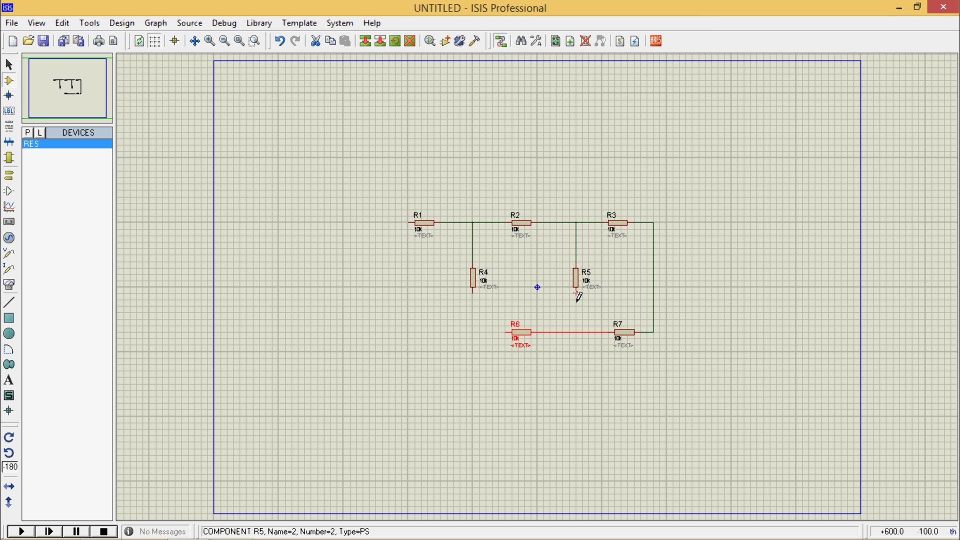
{"action": "left_click", "coordinate": [577, 332]}
{"action": "left_click", "coordinate": [474, 291]}
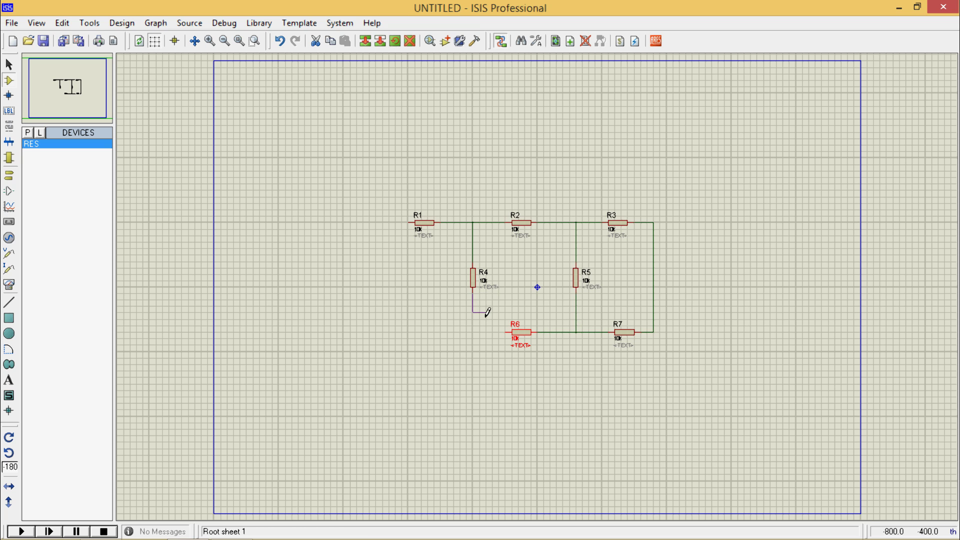
{"action": "left_click", "coordinate": [502, 331]}
{"action": "left_click", "coordinate": [9, 237]}
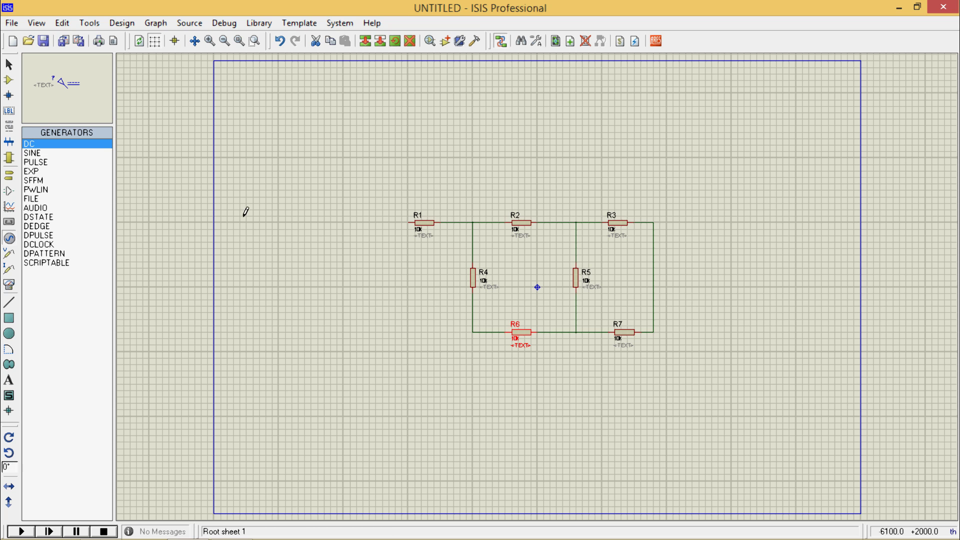
Place a DC generator left of R1 and wire it to R1's left pin
{"action": "left_click", "coordinate": [346, 218]}
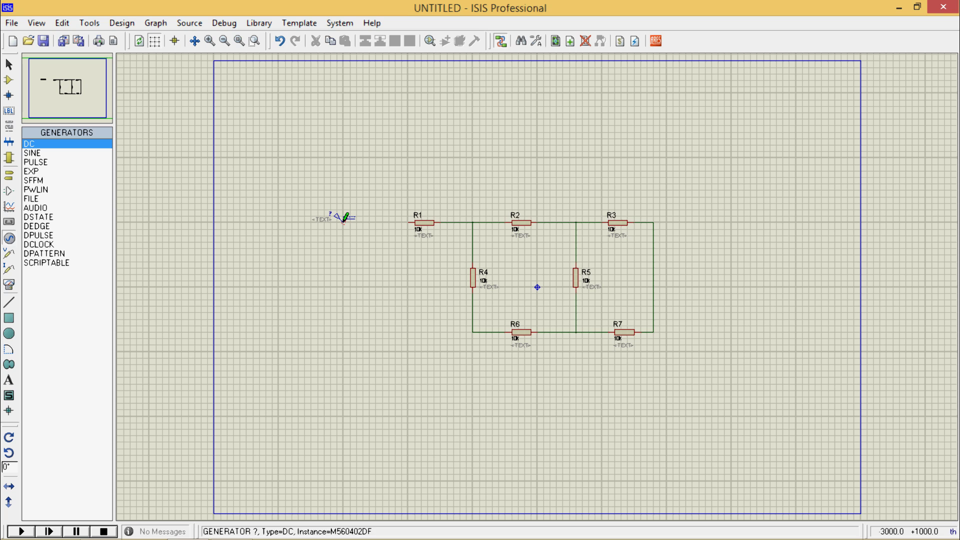
{"action": "left_click", "coordinate": [347, 218]}
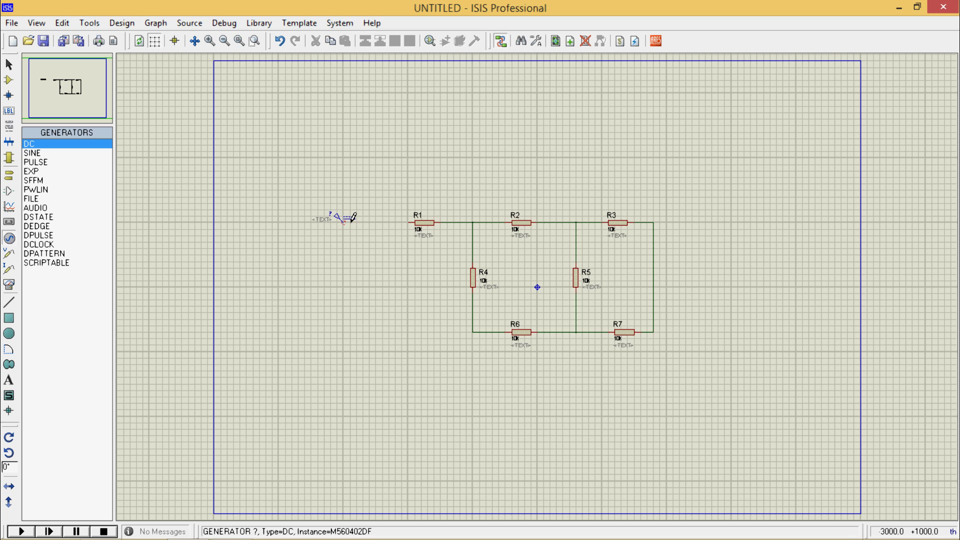
{"action": "left_click", "coordinate": [412, 219]}
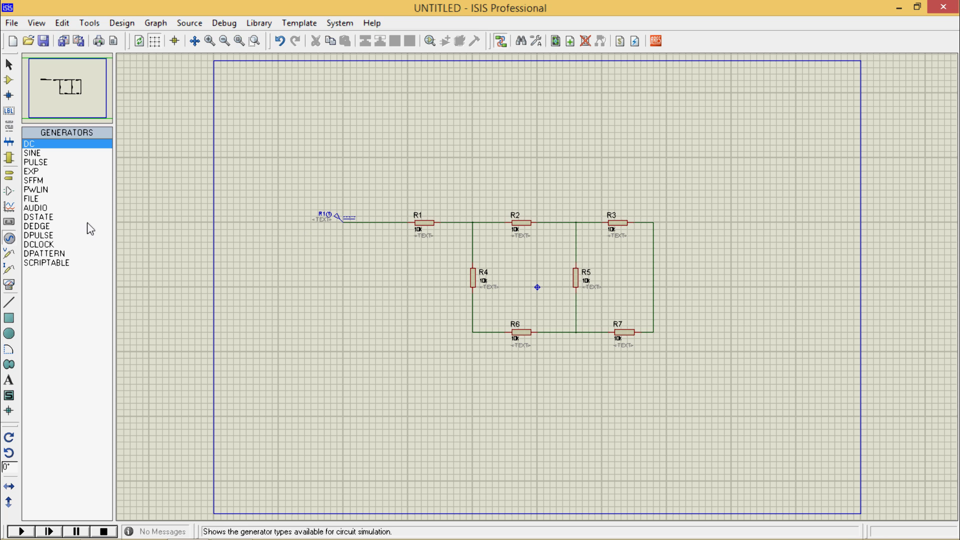
Place a GROUND terminal below the circuit and wire it to the R6/R7 junction
{"action": "left_click", "coordinate": [10, 176]}
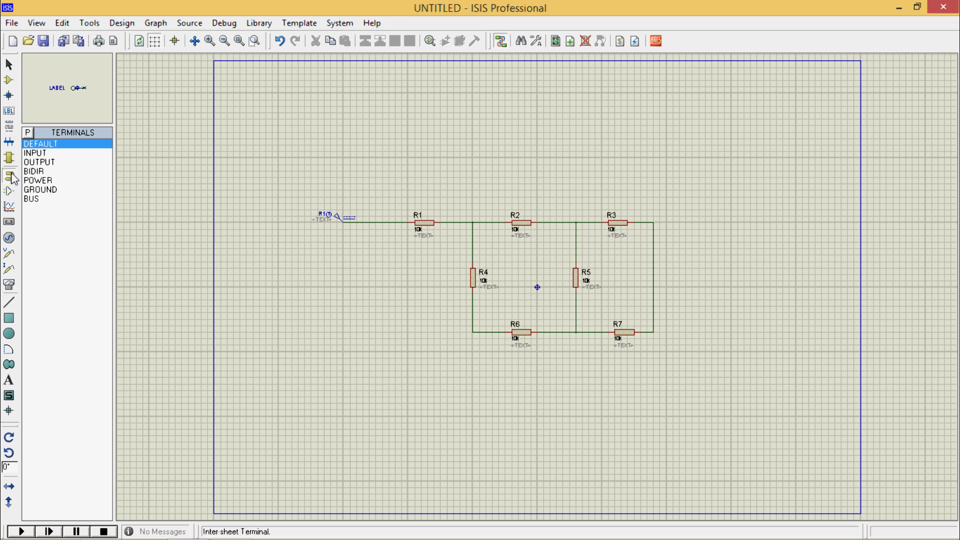
{"action": "left_click", "coordinate": [34, 193]}
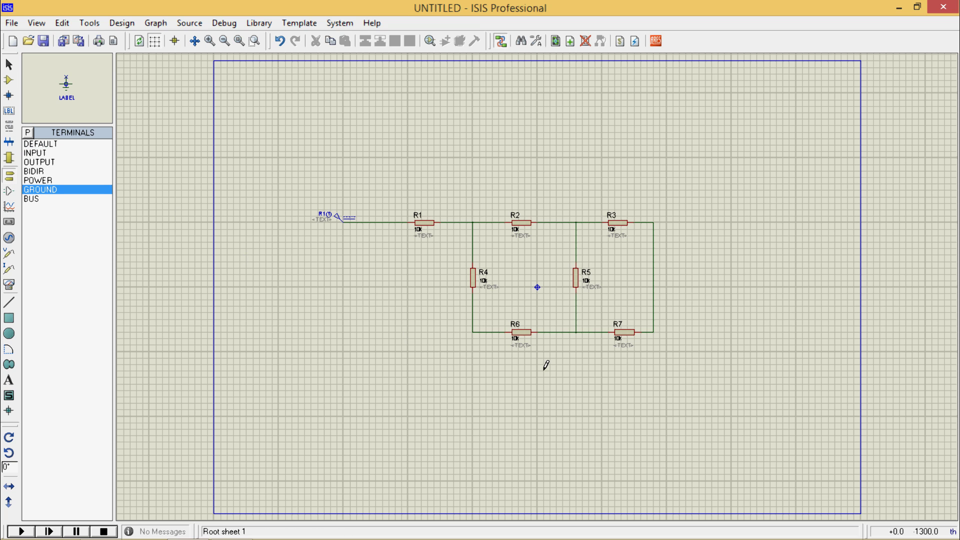
{"action": "left_click", "coordinate": [577, 374]}
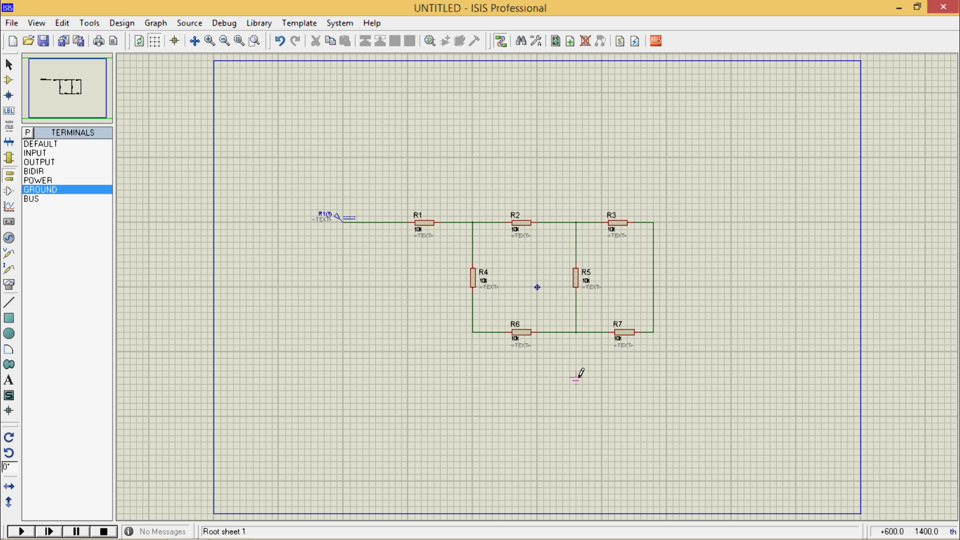
{"action": "left_click", "coordinate": [576, 332]}
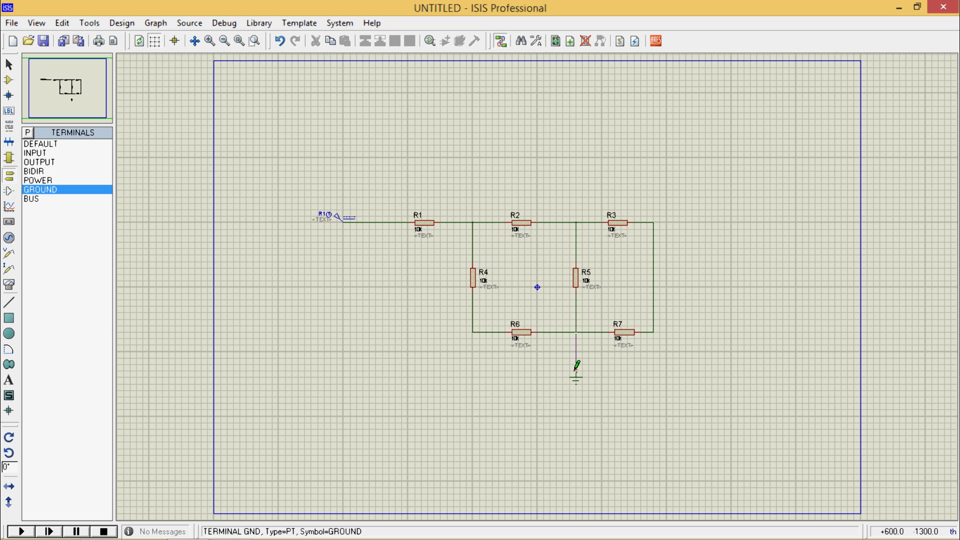
{"action": "left_click", "coordinate": [576, 374]}
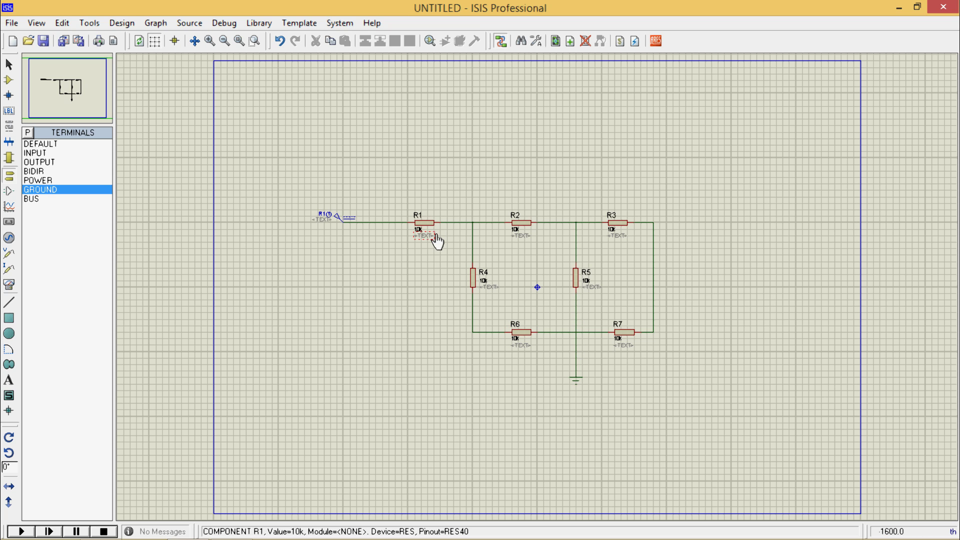
{"action": "double_click", "coordinate": [423, 216]}
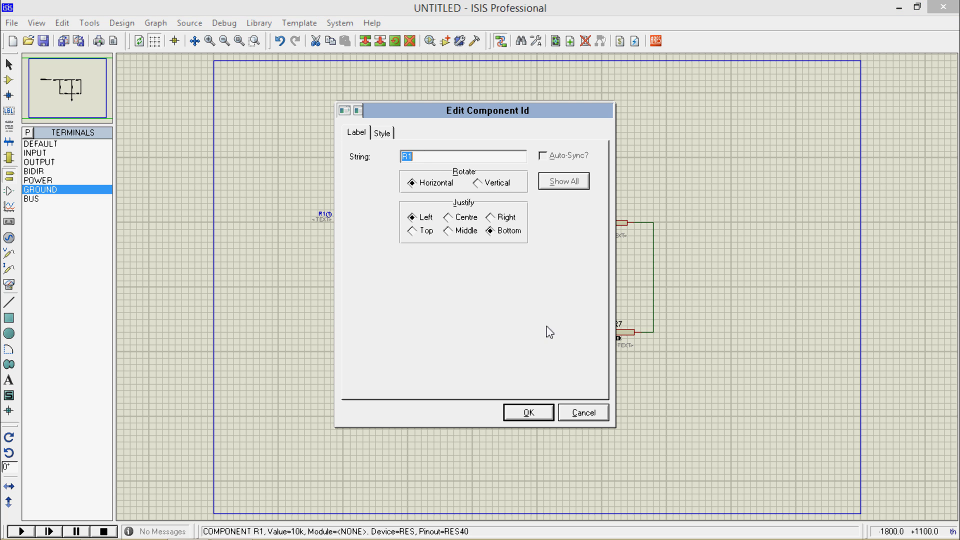
{"action": "left_click", "coordinate": [381, 133]}
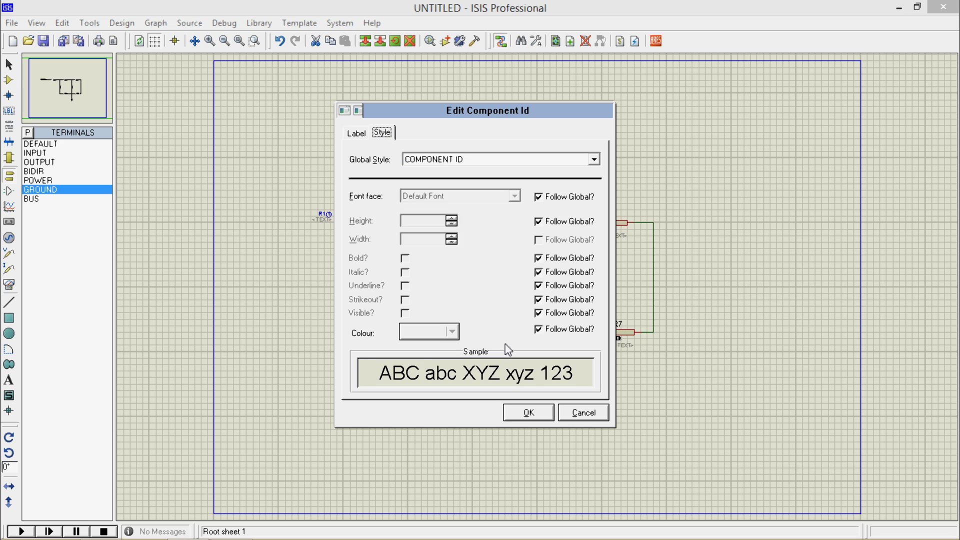
{"action": "left_click", "coordinate": [584, 413]}
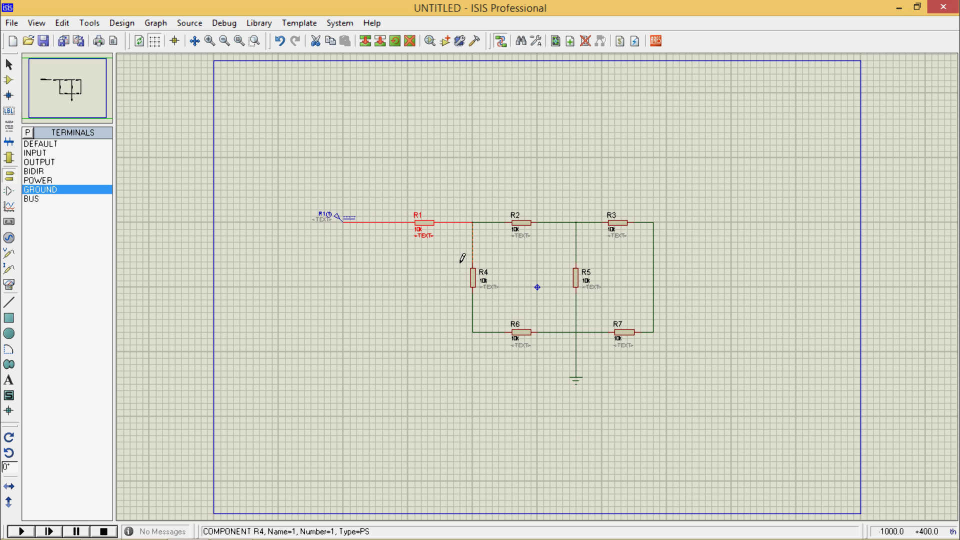
{"action": "right_click", "coordinate": [429, 226]}
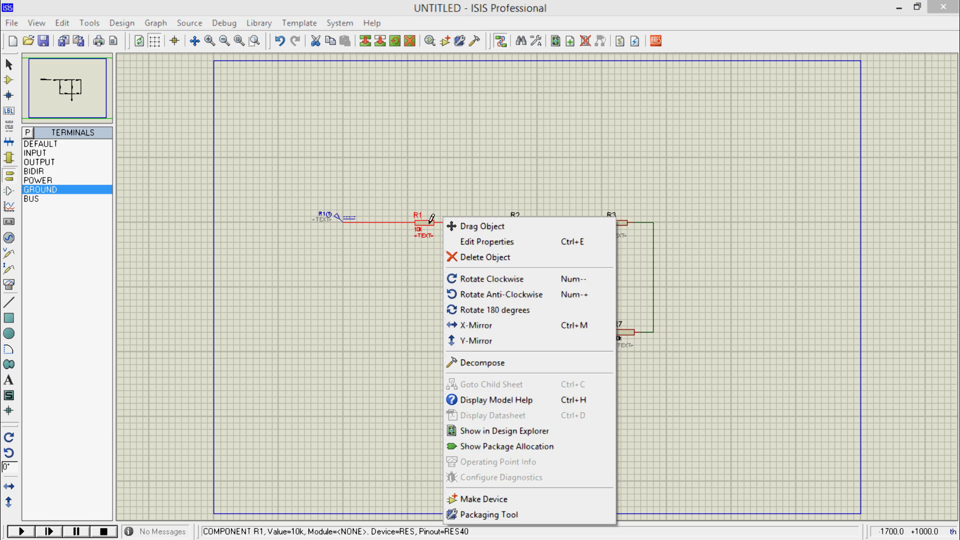
{"action": "left_click", "coordinate": [467, 244]}
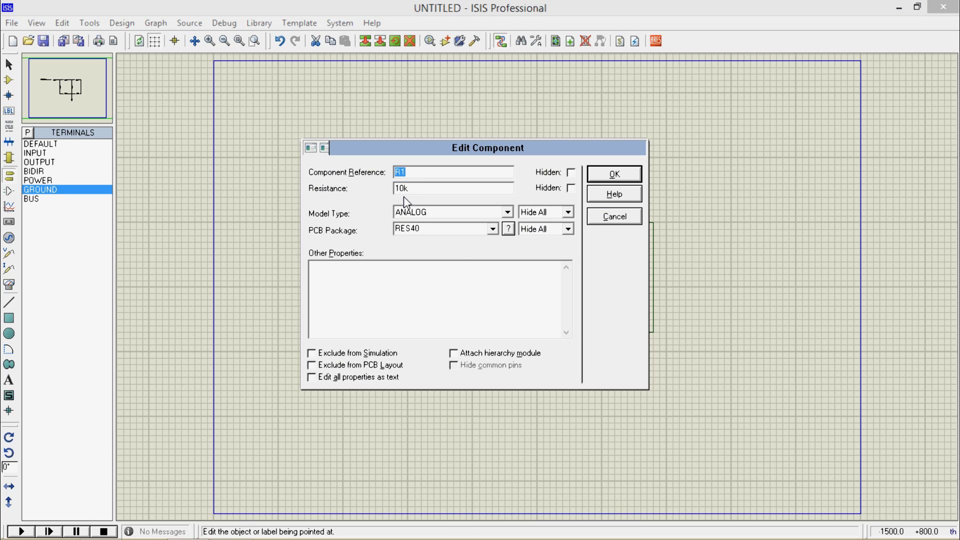
{"action": "left_click", "coordinate": [415, 188]}
{"action": "left_click", "coordinate": [609, 218]}
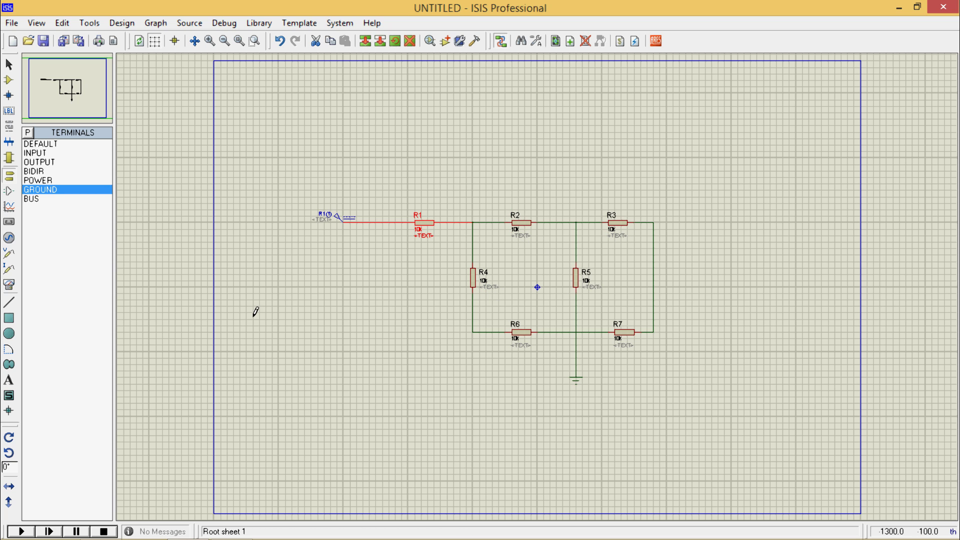
Set the DC generator to 5 V and place a current probe on the R1–R2 wire
{"action": "right_click", "coordinate": [298, 243]}
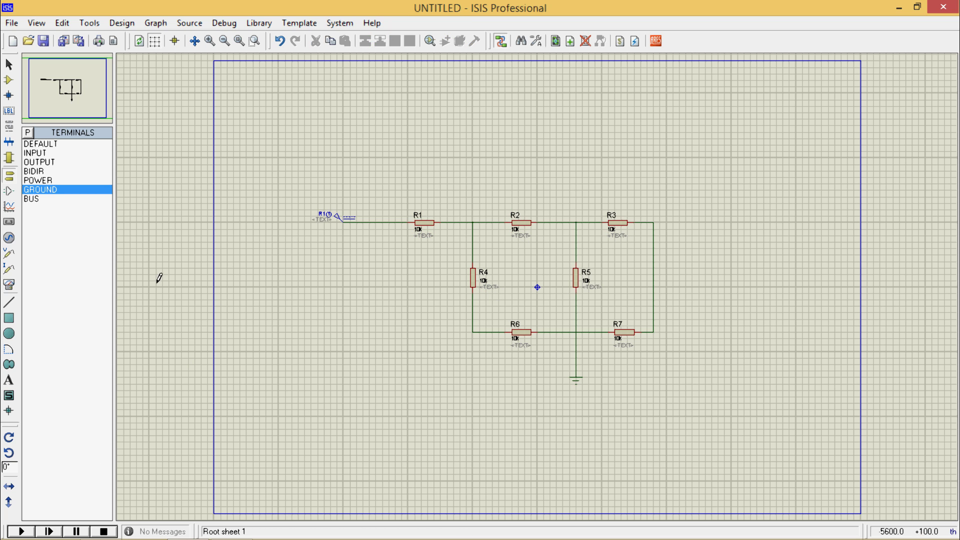
{"action": "left_click", "coordinate": [339, 223]}
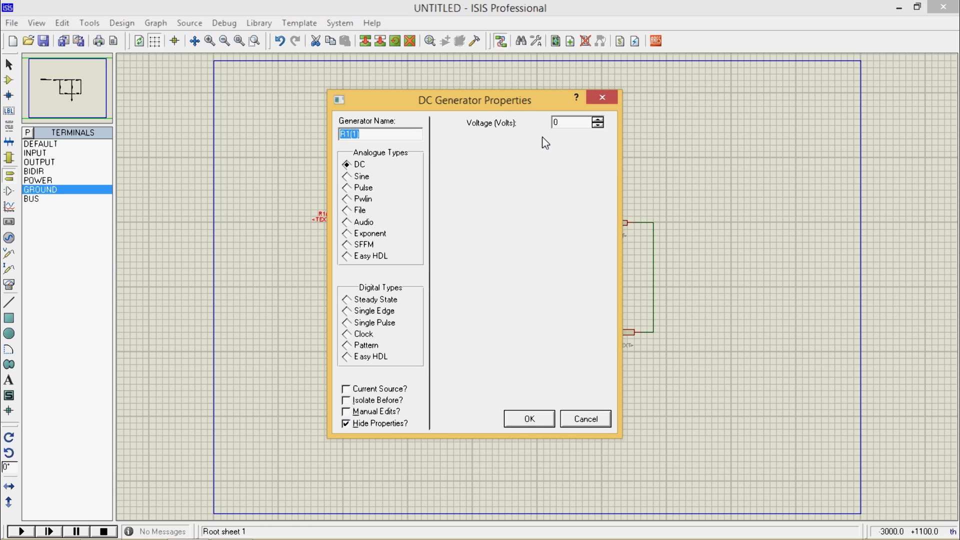
{"action": "left_click", "coordinate": [598, 119]}
{"action": "left_click", "coordinate": [525, 420]}
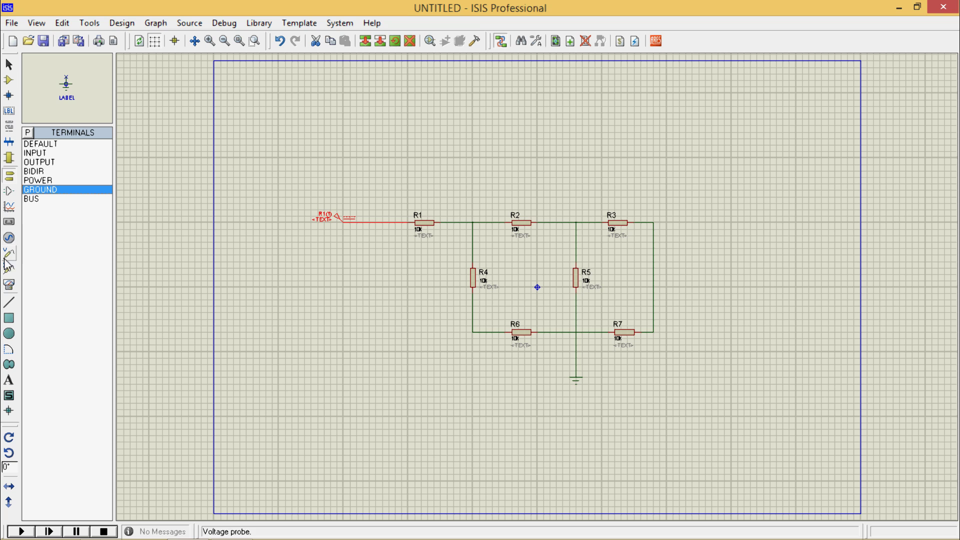
{"action": "left_click", "coordinate": [454, 209]}
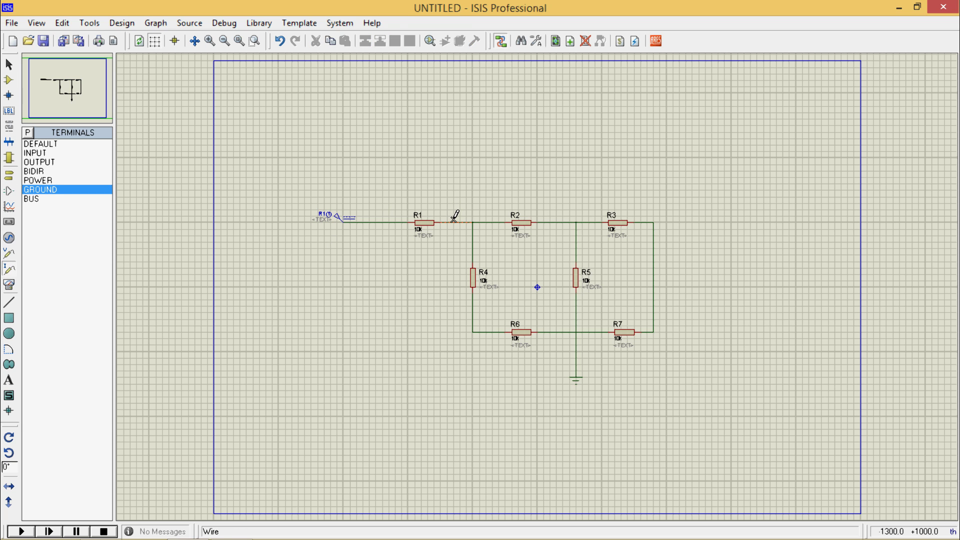
{"action": "left_click", "coordinate": [453, 218]}
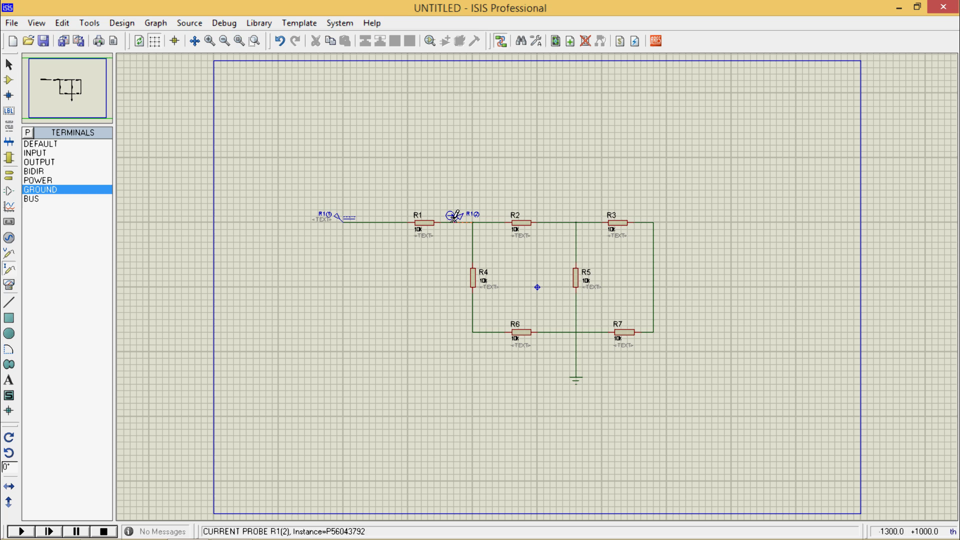
Run the simulation, zoom in to read the probe's I=0.000261904 A, then pause
{"action": "left_click", "coordinate": [21, 531]}
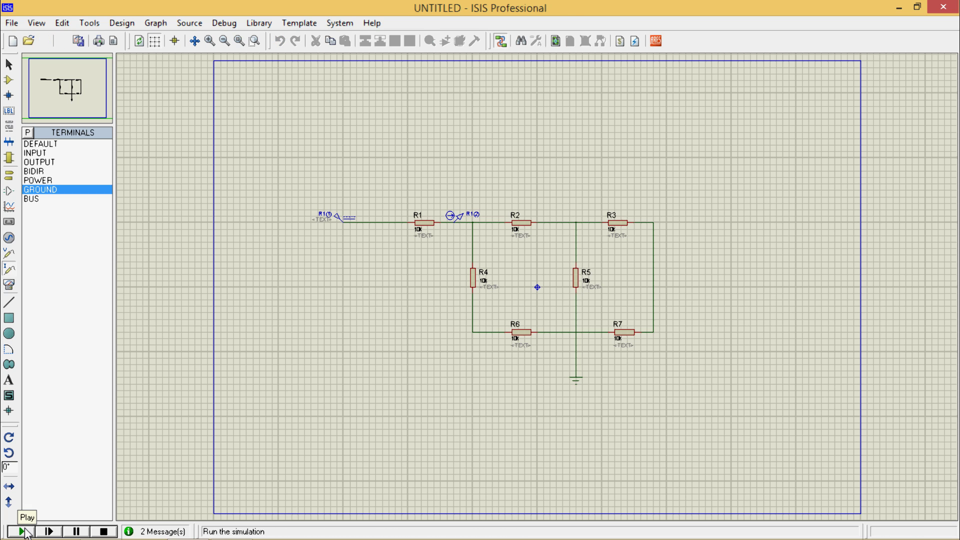
{"action": "left_click", "coordinate": [254, 41]}
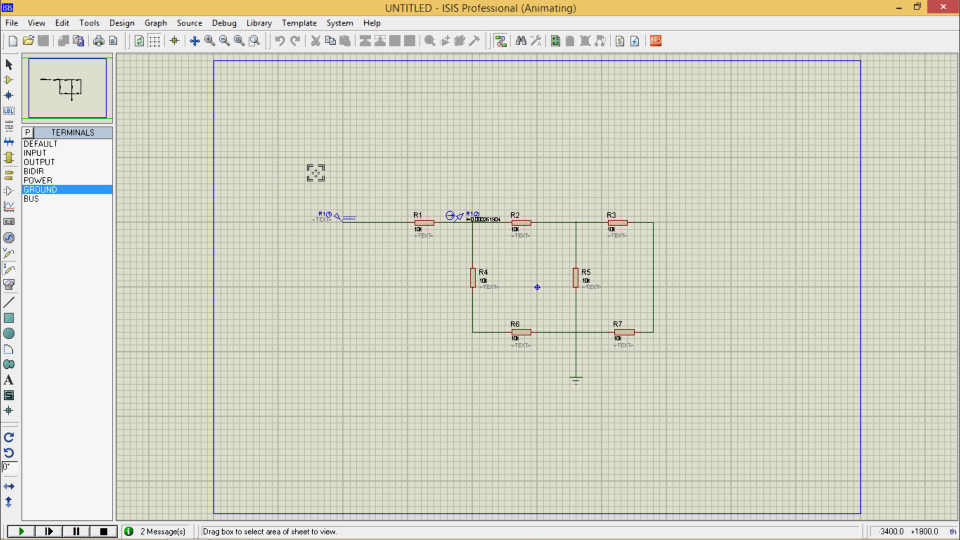
{"action": "left_click_drag", "start_coordinate": [315, 172], "coordinate": [671, 392]}
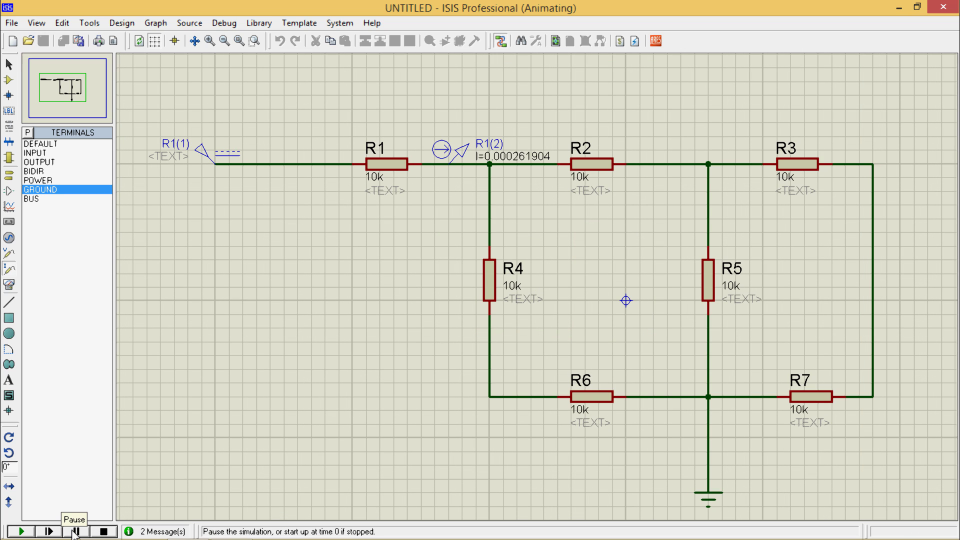
{"action": "left_click", "coordinate": [76, 531]}
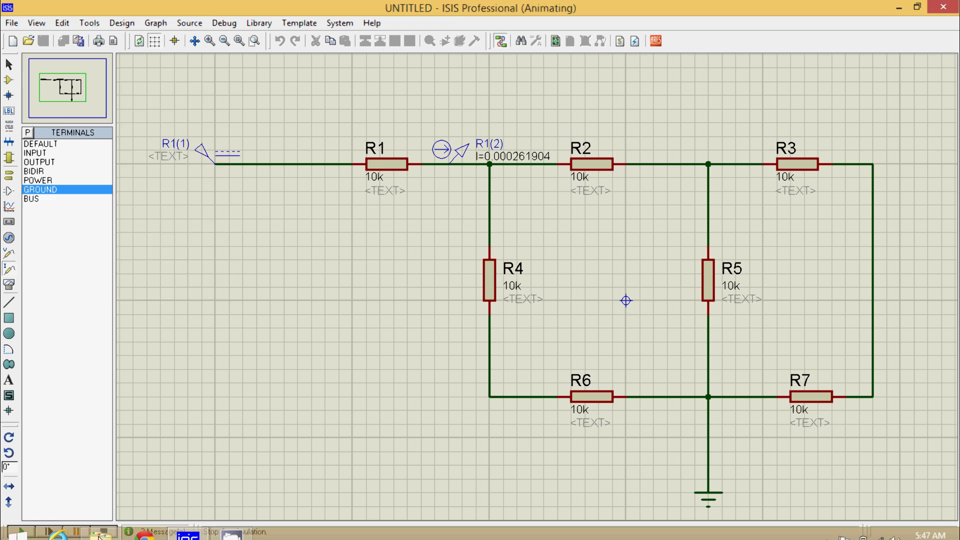
Compute 5 / 0.000261904 = 19090.96462826074 in Calculator, then minimize it
{"action": "left_click", "coordinate": [173, 531]}
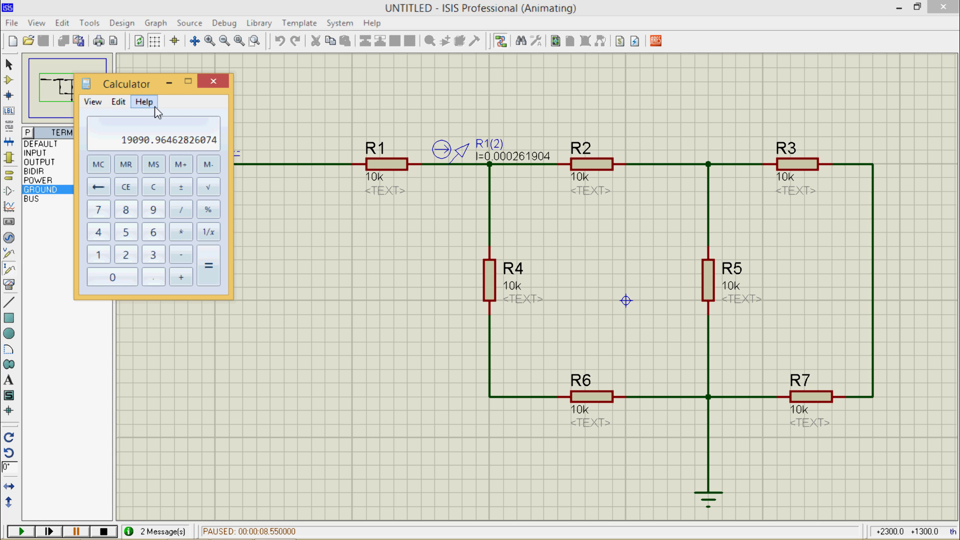
{"action": "left_click", "coordinate": [168, 82]}
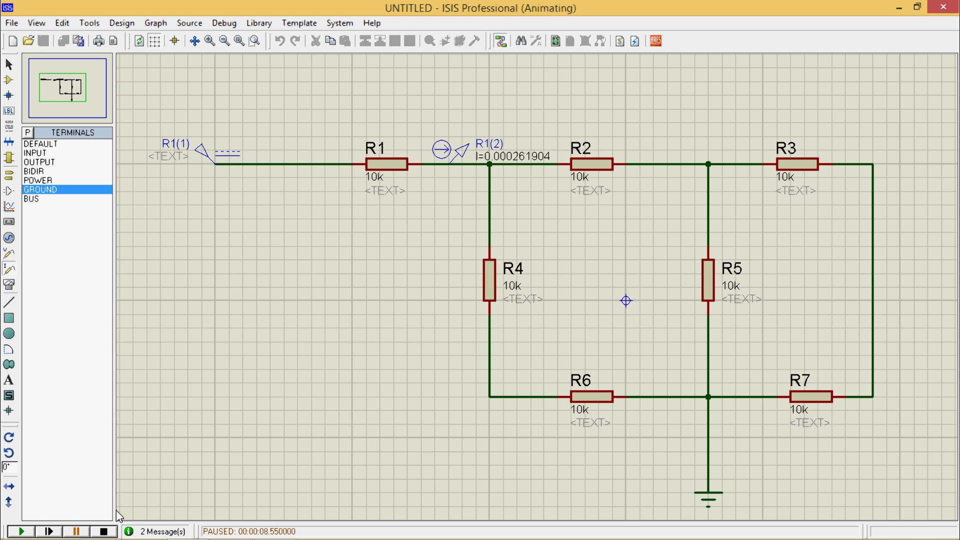